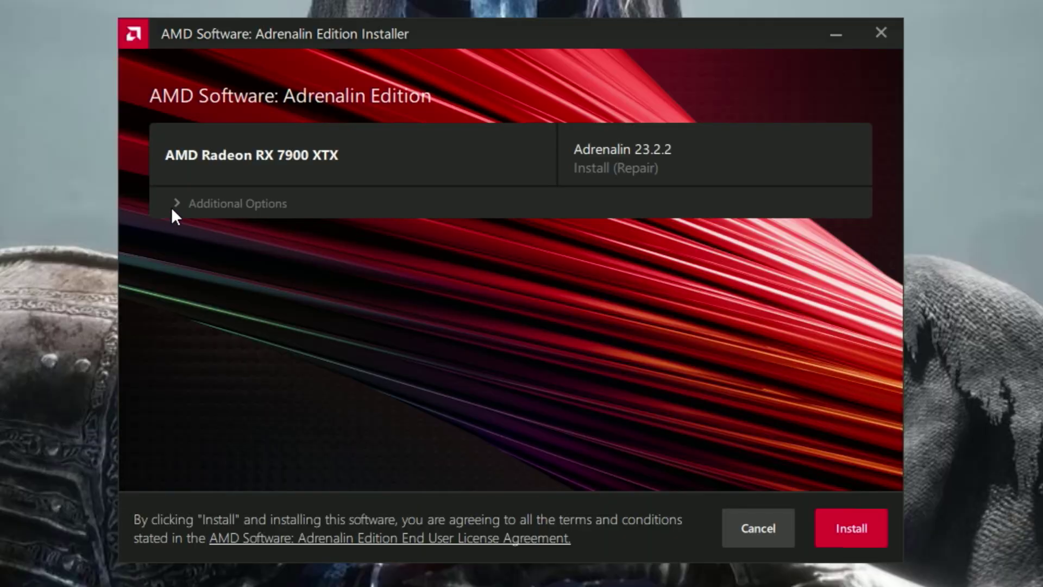
Expand Additional Options and tick Factory Reset (Optional) in the Adrenalin installer
{"action": "left_click", "coordinate": [175, 204]}
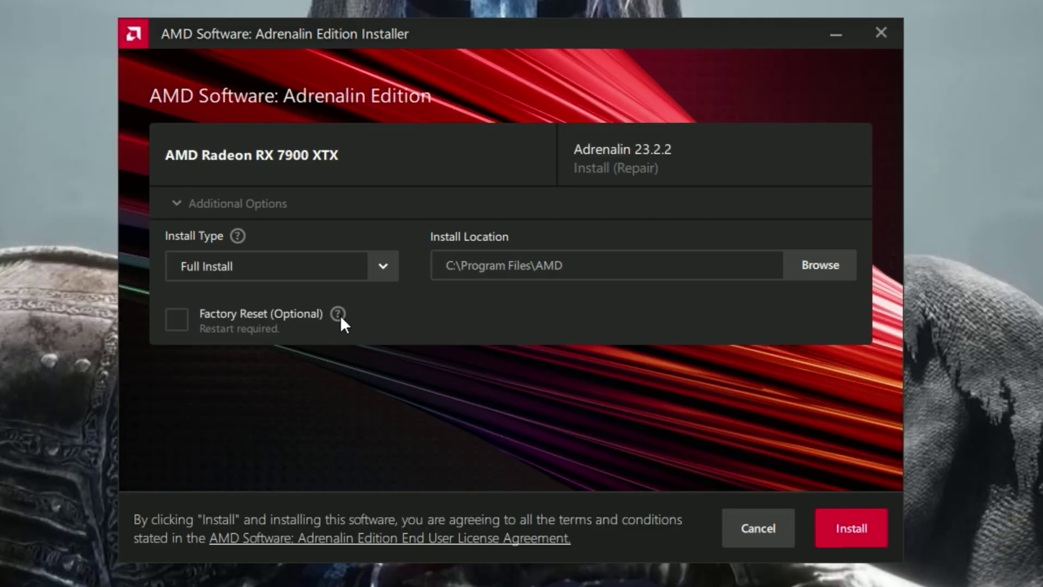
{"action": "left_click", "coordinate": [177, 320]}
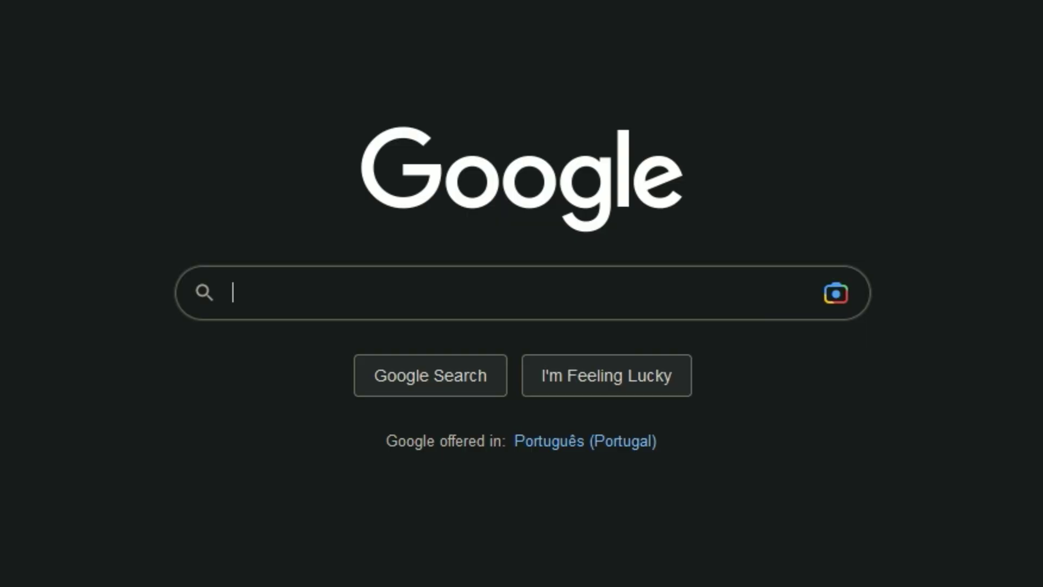
Search Google for 'DDU' and open the Wagnardsoft.com result
{"action": "type", "text": "DDU"}
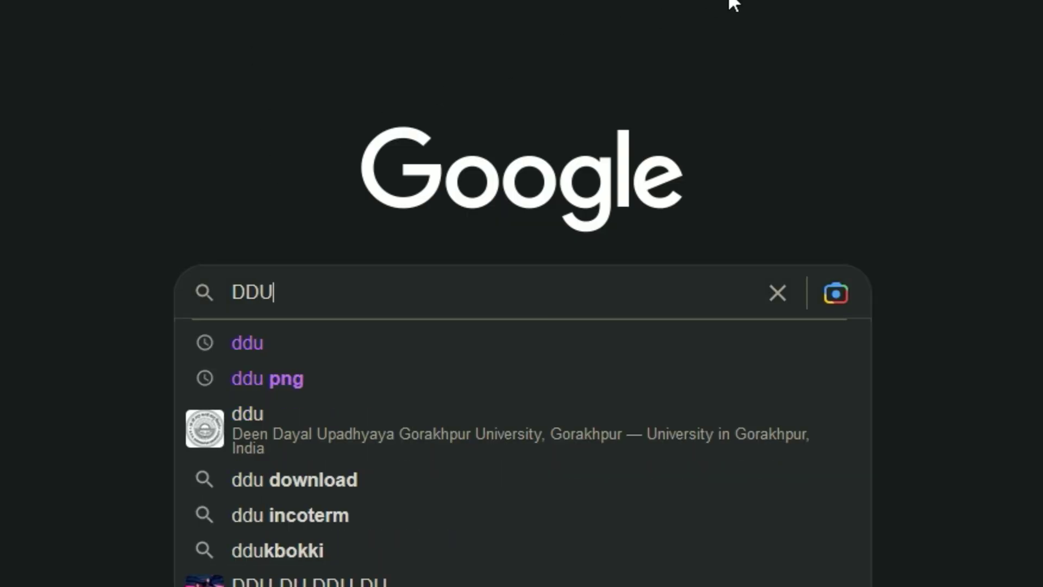
{"action": "key", "text": "Return"}
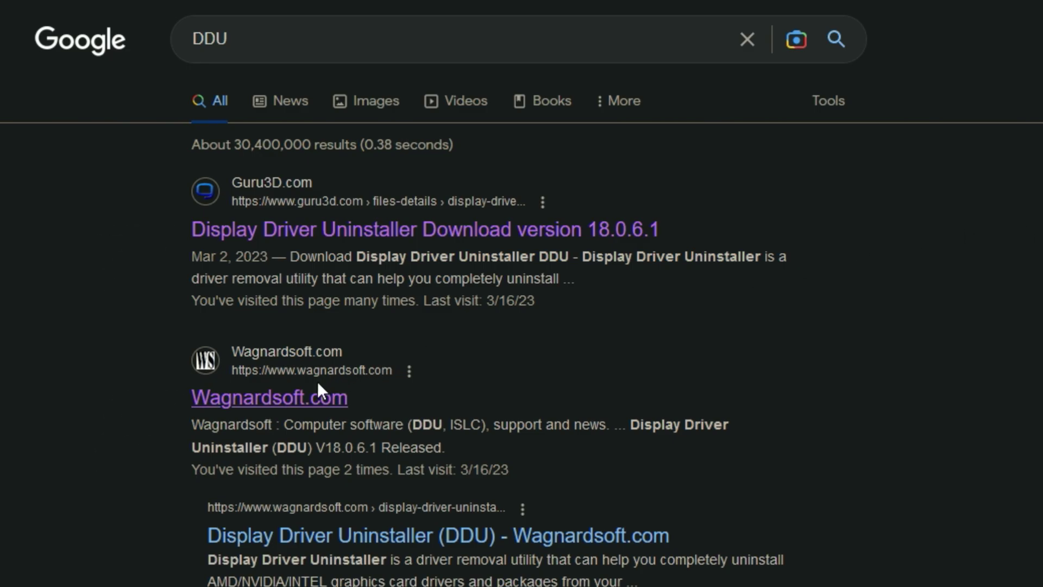
{"action": "left_click", "coordinate": [288, 396]}
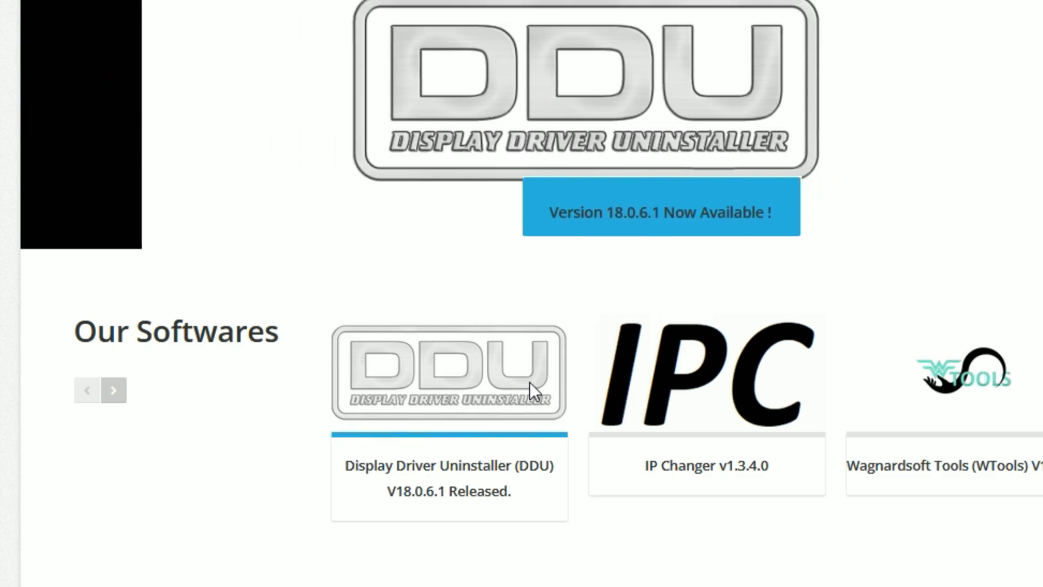
Open the DDU V18.0.6.1 article and follow its 'Click here for DOWNLOAD & SUPPORT' link
{"action": "left_click", "coordinate": [530, 383]}
{"action": "scroll", "coordinate": [516, 293], "scroll_direction": "down", "scroll_amount": 1}
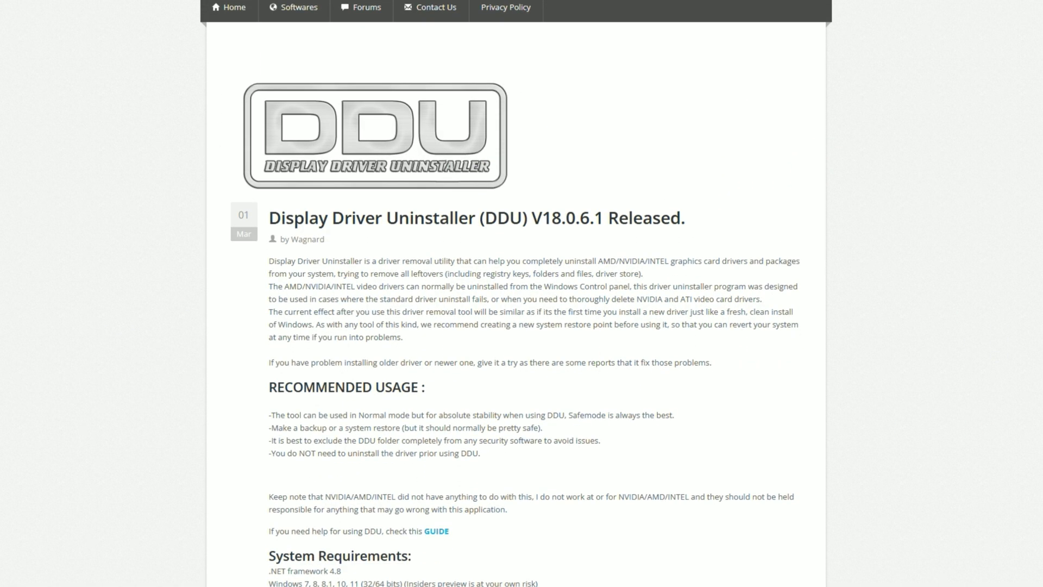
{"action": "scroll", "coordinate": [516, 294], "scroll_direction": "down", "scroll_amount": 2}
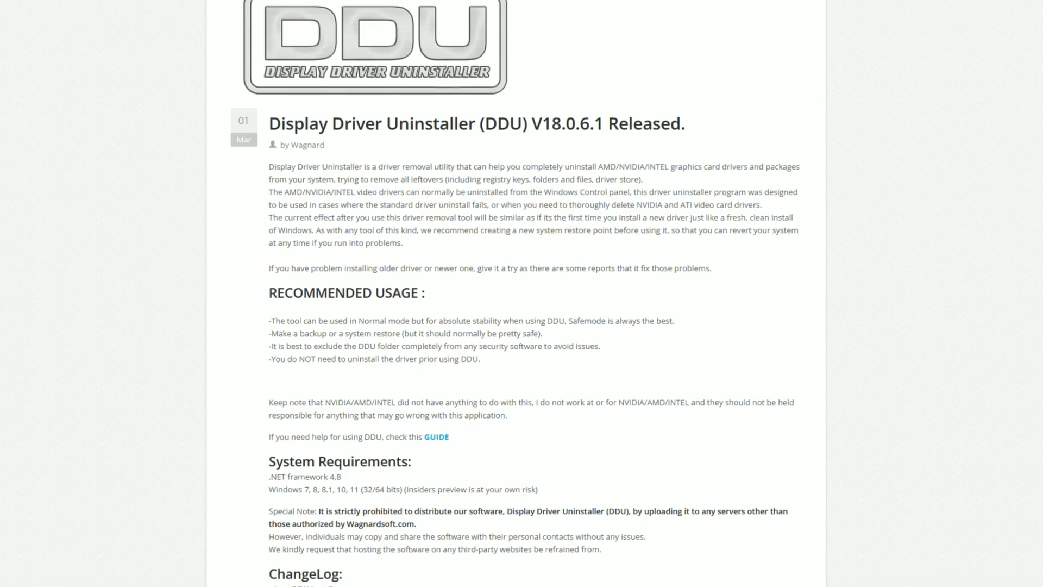
{"action": "scroll", "coordinate": [516, 294], "scroll_direction": "down", "scroll_amount": 7}
{"action": "scroll", "coordinate": [516, 294], "scroll_direction": "down", "scroll_amount": 5}
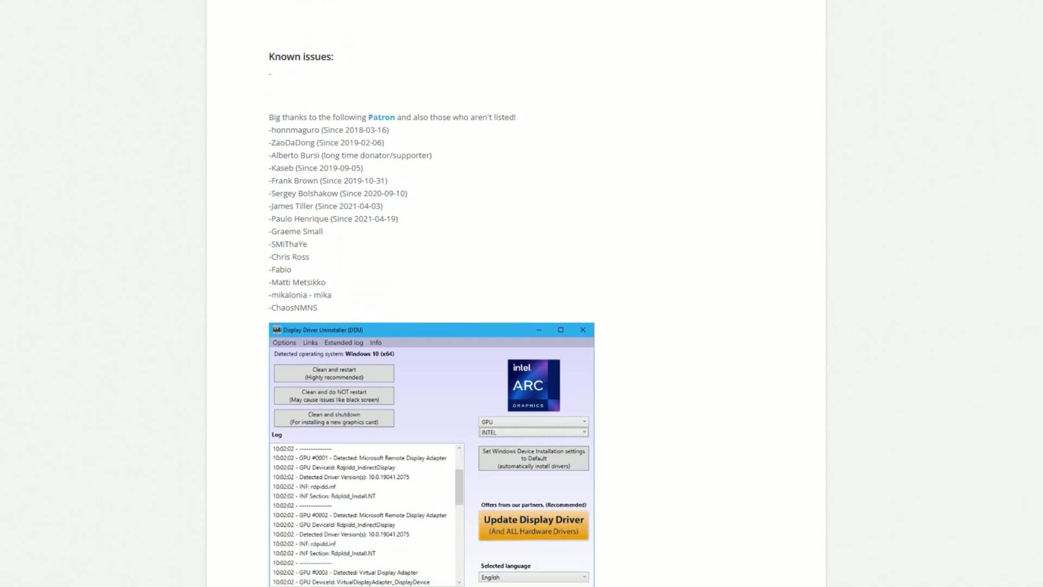
{"action": "scroll", "coordinate": [516, 293], "scroll_direction": "down", "scroll_amount": 5}
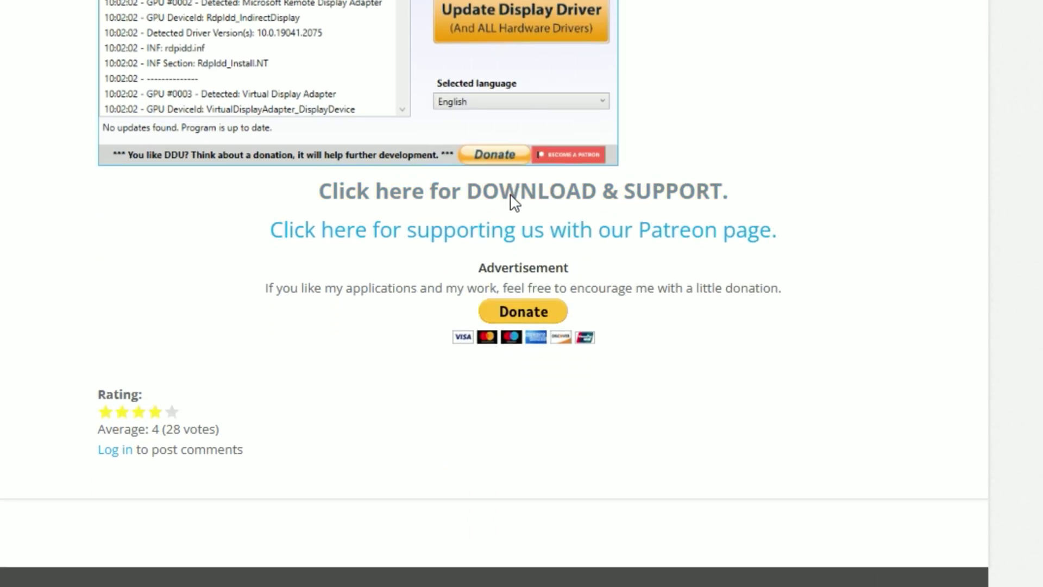
{"action": "left_click", "coordinate": [534, 192]}
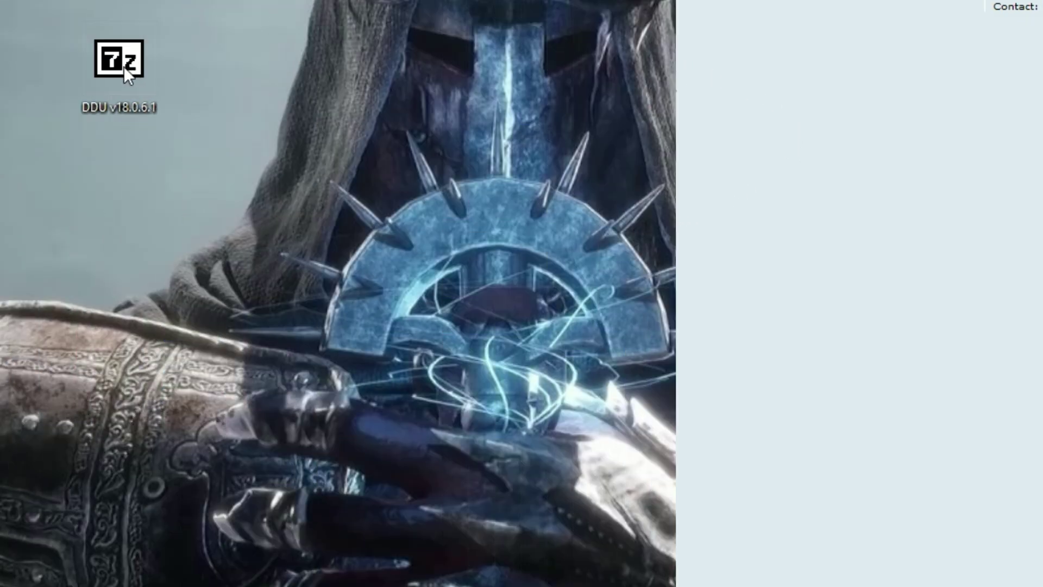
Extract the DDU v18.0.6.1 archive to the desktop and run Display Driver Uninstaller from its folder
{"action": "double_click", "coordinate": [124, 66]}
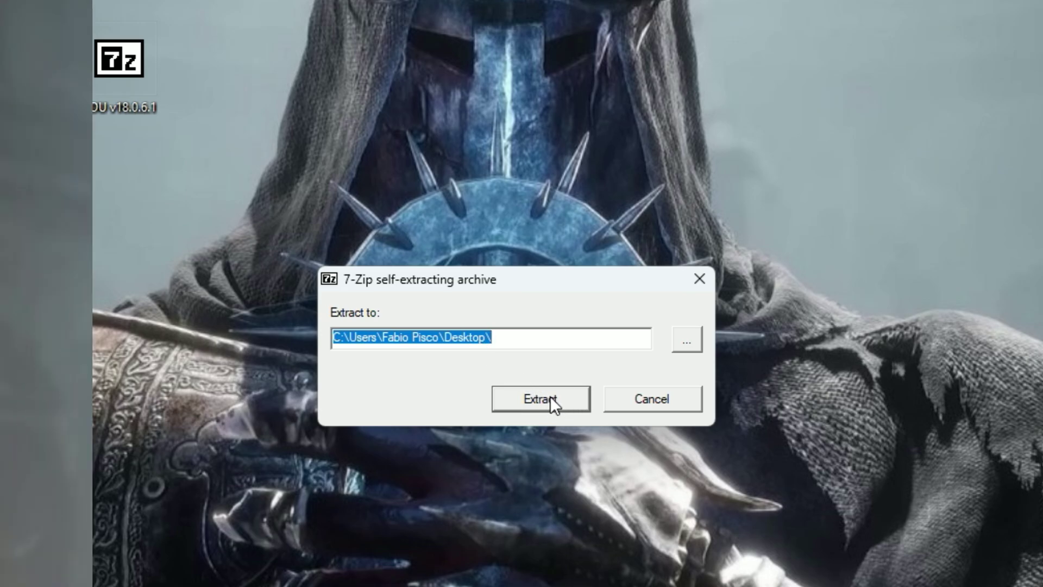
{"action": "left_click", "coordinate": [550, 398]}
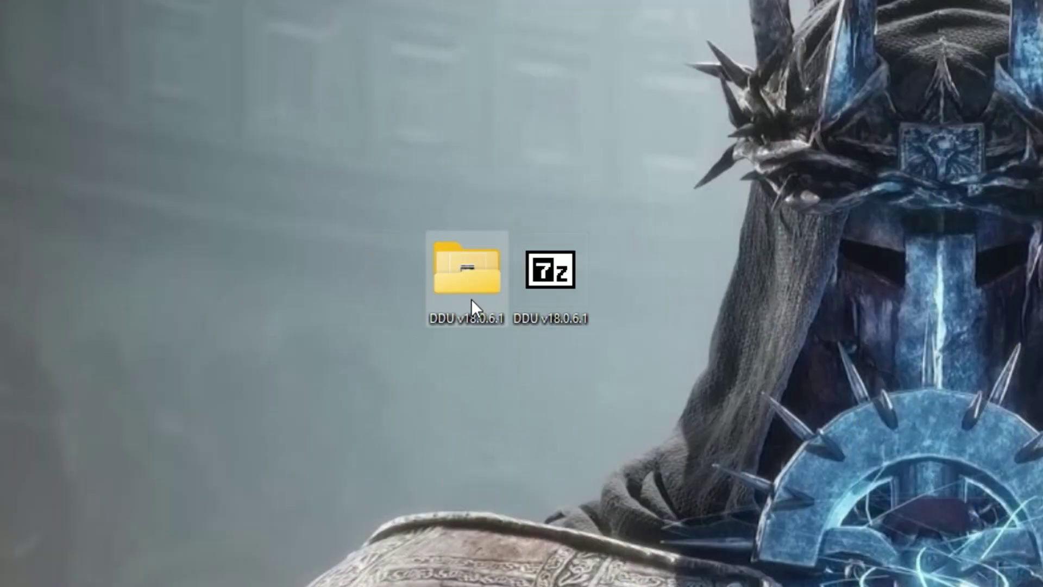
{"action": "double_click", "coordinate": [471, 294]}
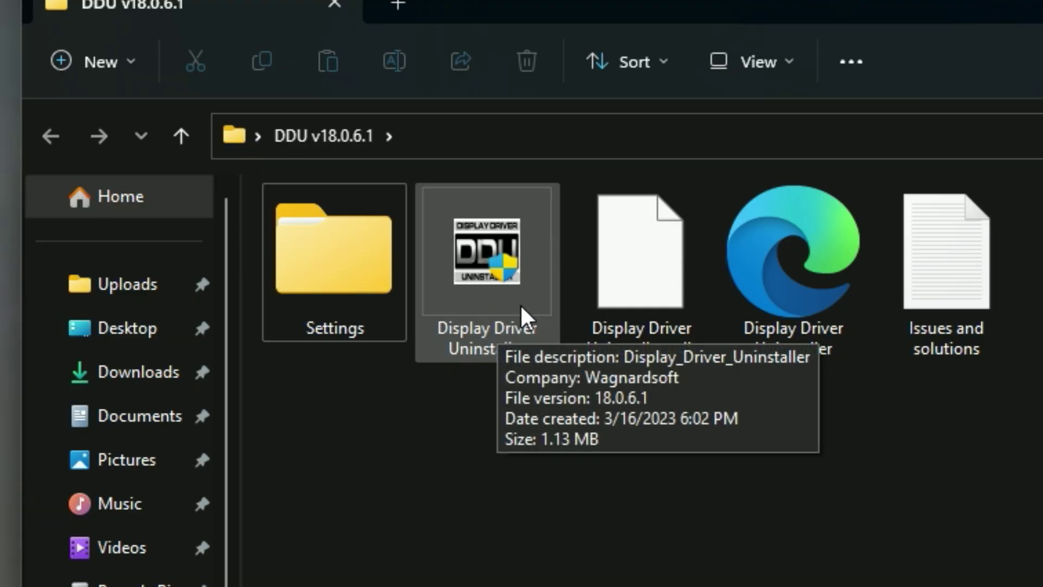
{"action": "double_click", "coordinate": [510, 302]}
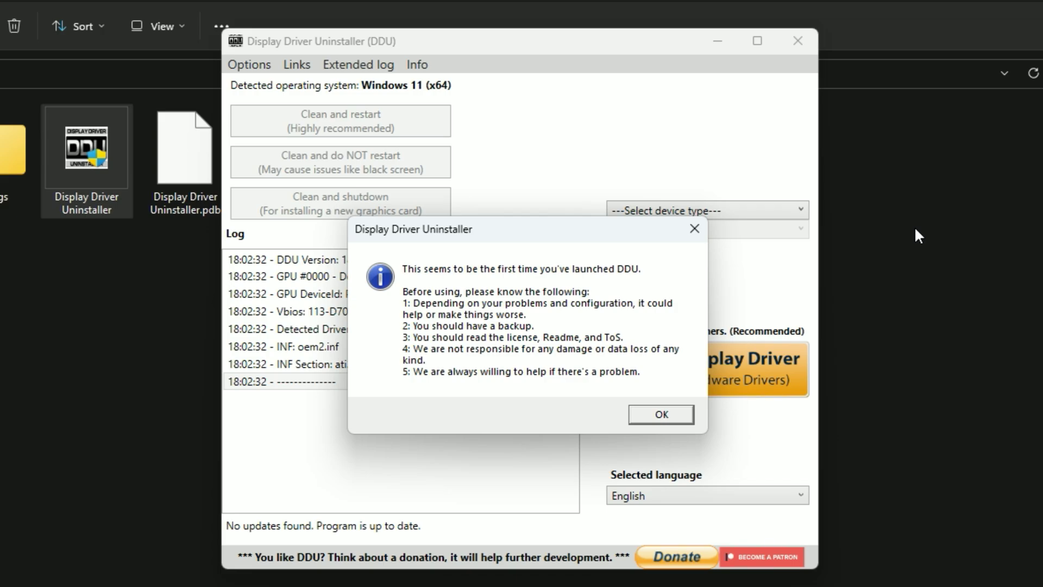
Dismiss the first-launch notice and untick removal of the C:\NVIDIA and C:\AMD driver folders
{"action": "left_click", "coordinate": [674, 413]}
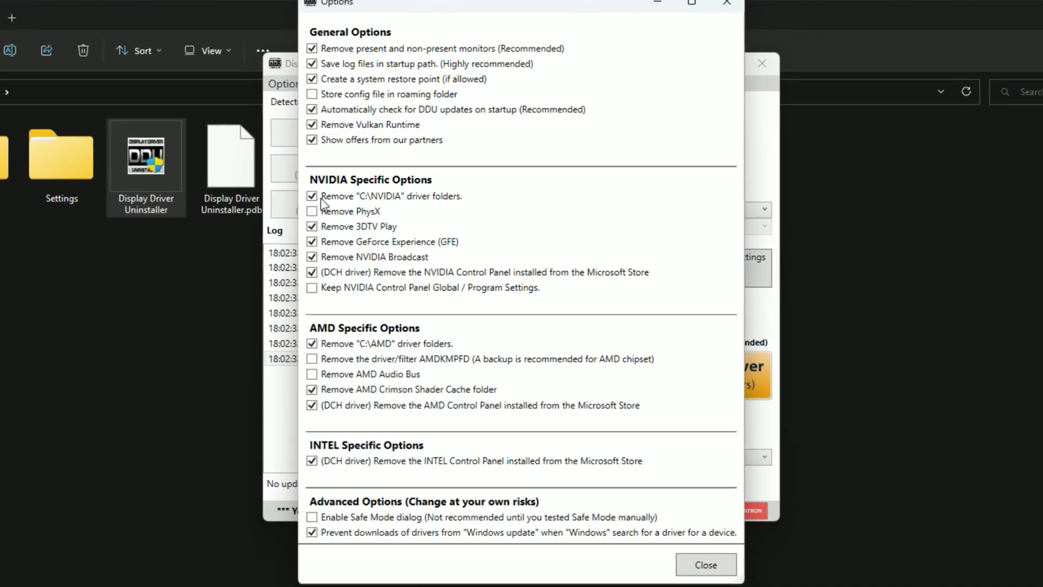
{"action": "left_click", "coordinate": [331, 211]}
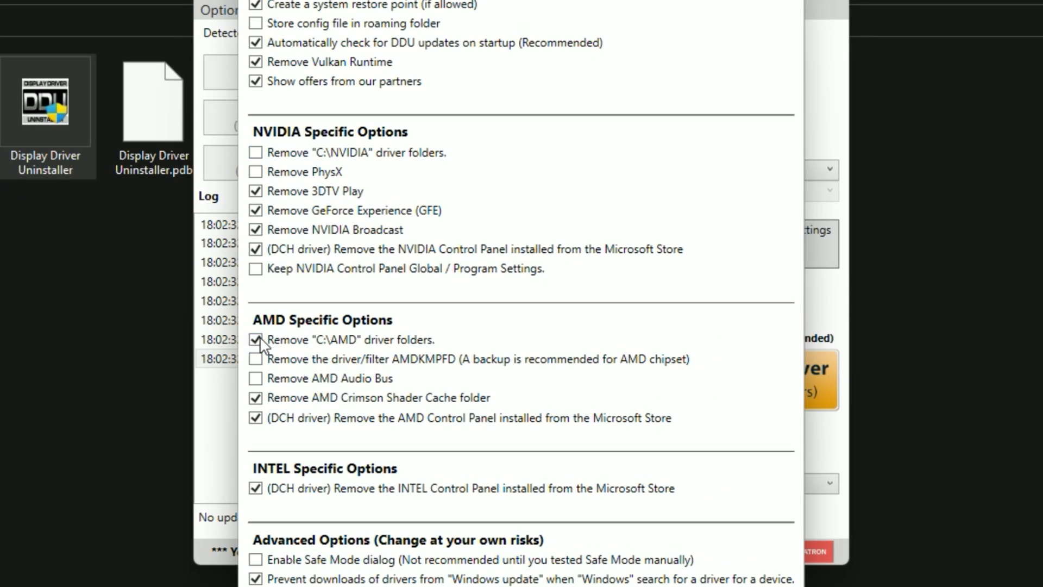
{"action": "left_click", "coordinate": [256, 340]}
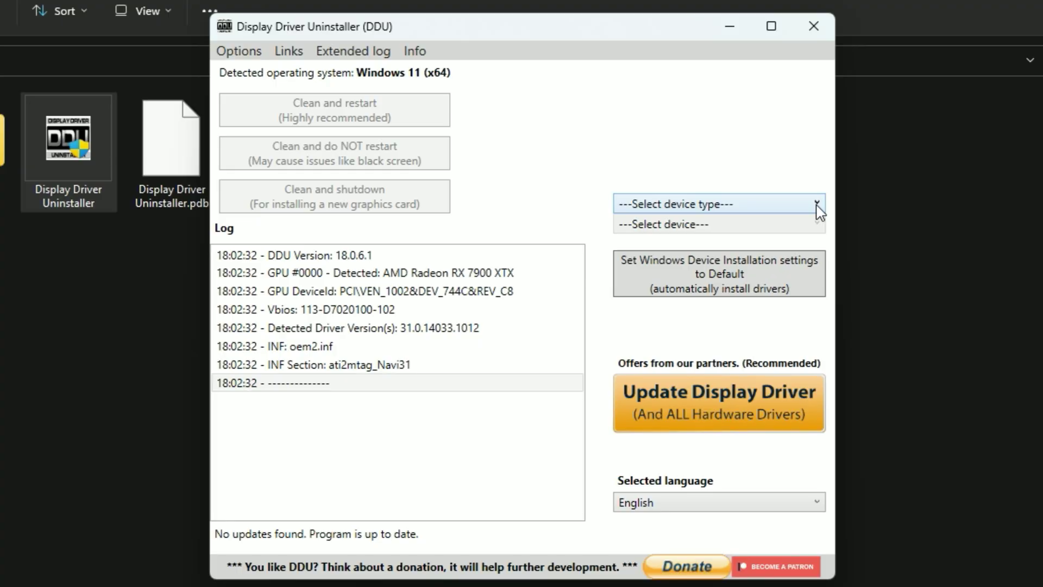
{"action": "left_click", "coordinate": [818, 207]}
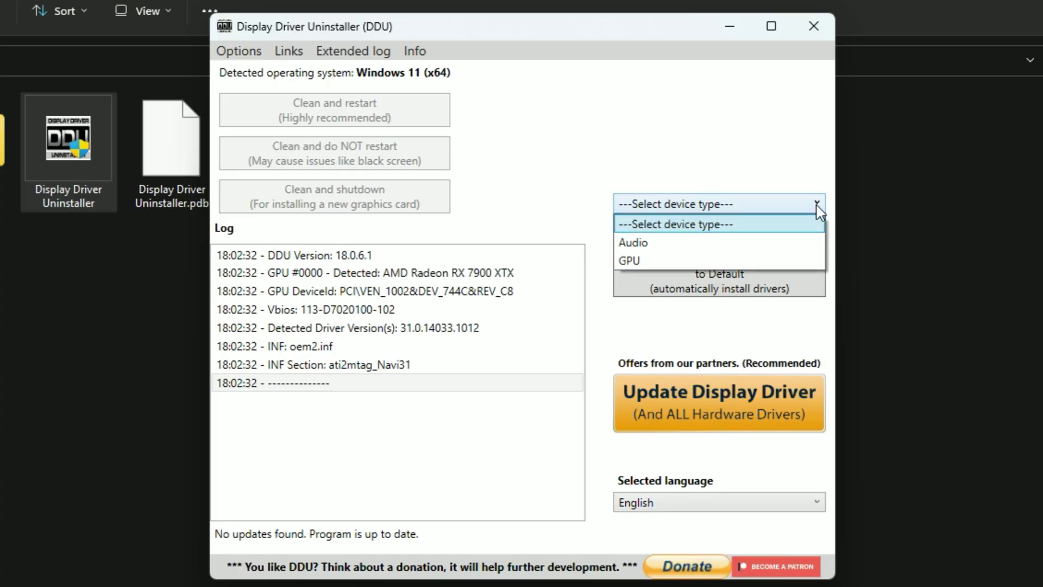
Choose GPU as the device type in DDU
{"action": "left_click", "coordinate": [799, 264]}
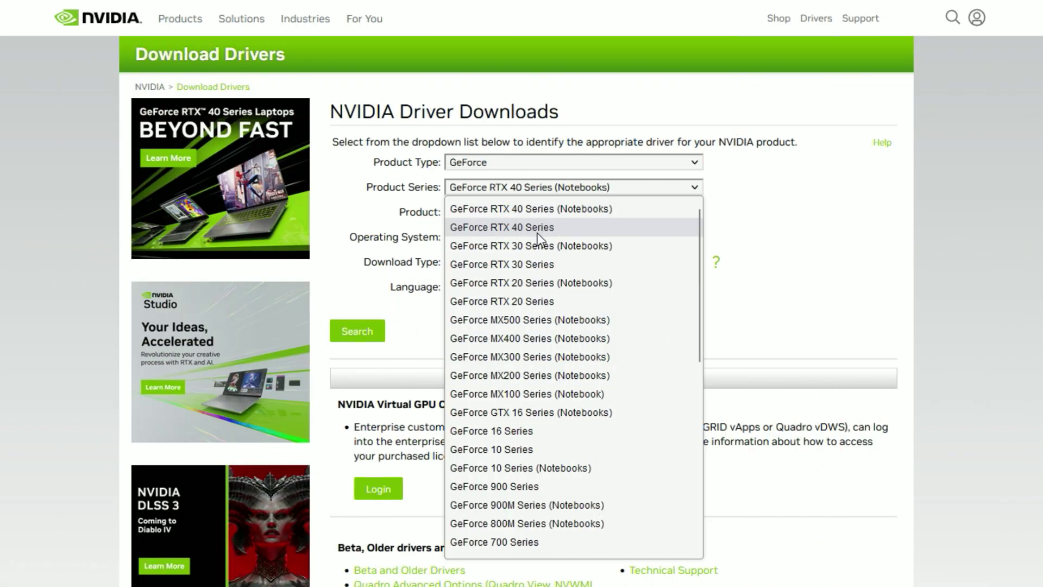
Look up GeForce RTX 30 Series RTX 3080 on Windows 11 and download Game Ready Driver 531.29
{"action": "left_click", "coordinate": [533, 264]}
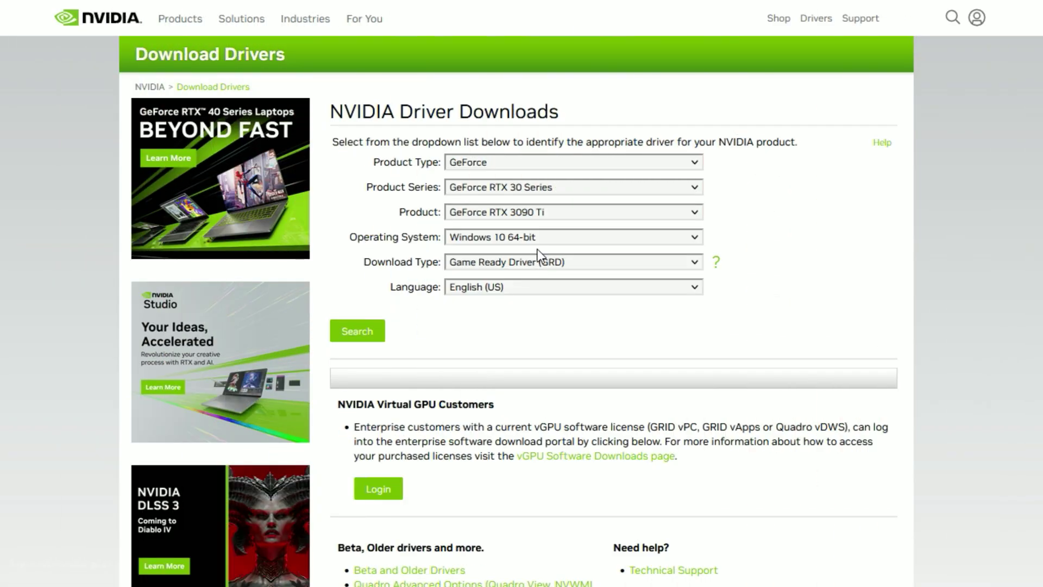
{"action": "left_click", "coordinate": [682, 212]}
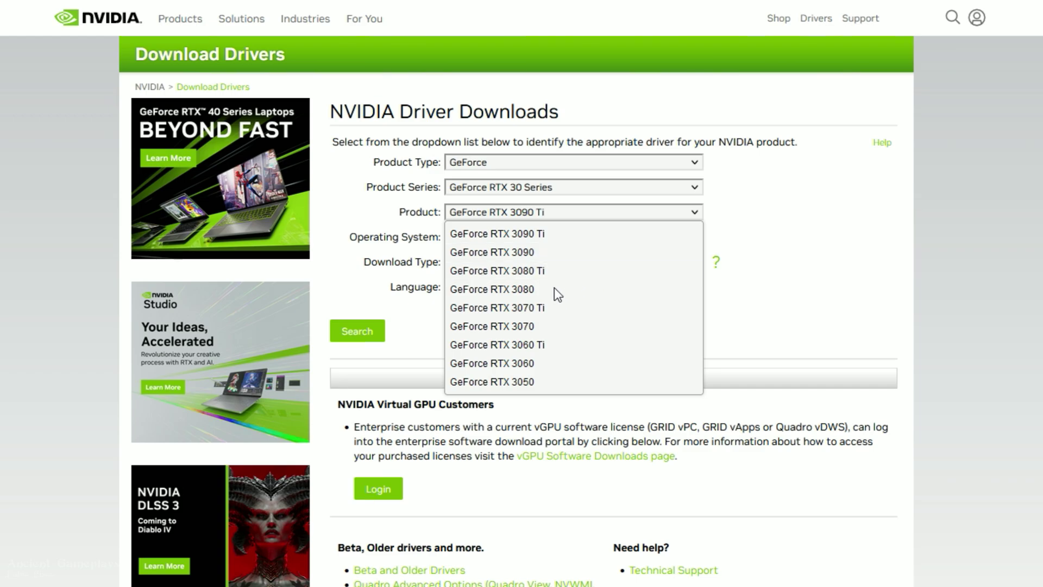
{"action": "left_click", "coordinate": [541, 288]}
{"action": "left_click", "coordinate": [694, 239]}
{"action": "left_click", "coordinate": [606, 276]}
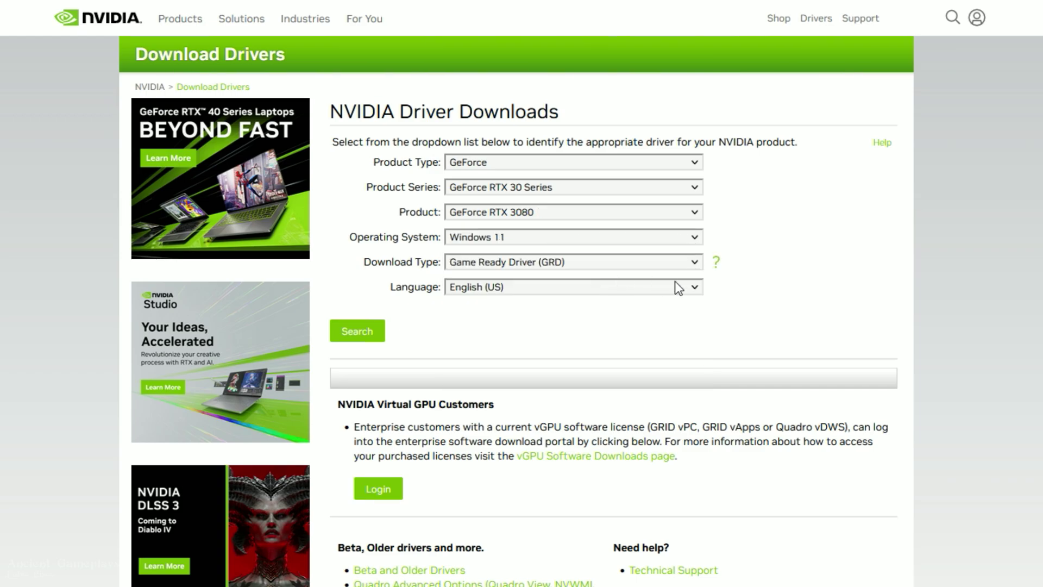
{"action": "left_click", "coordinate": [367, 330]}
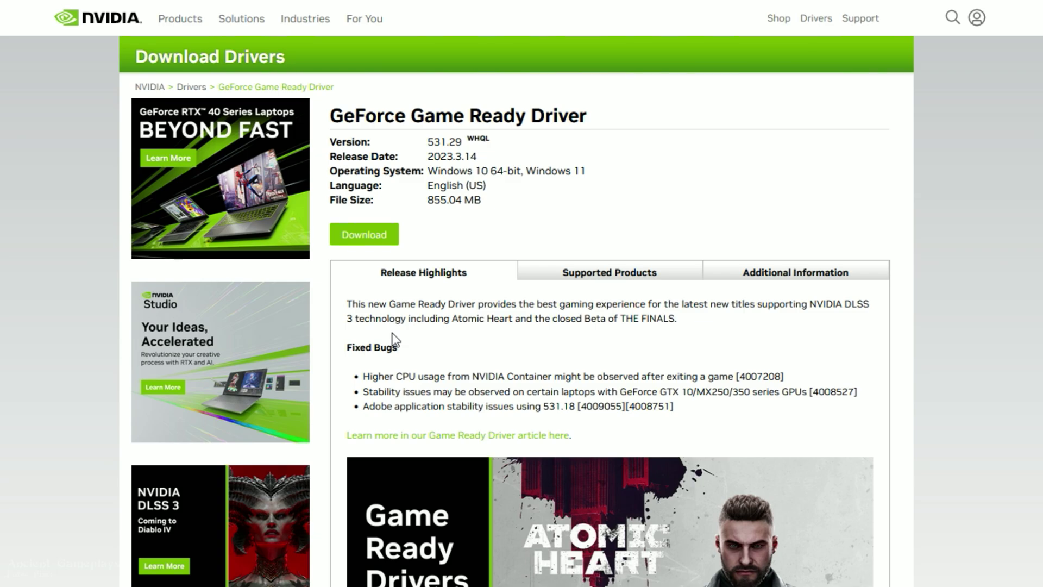
{"action": "left_click", "coordinate": [374, 236]}
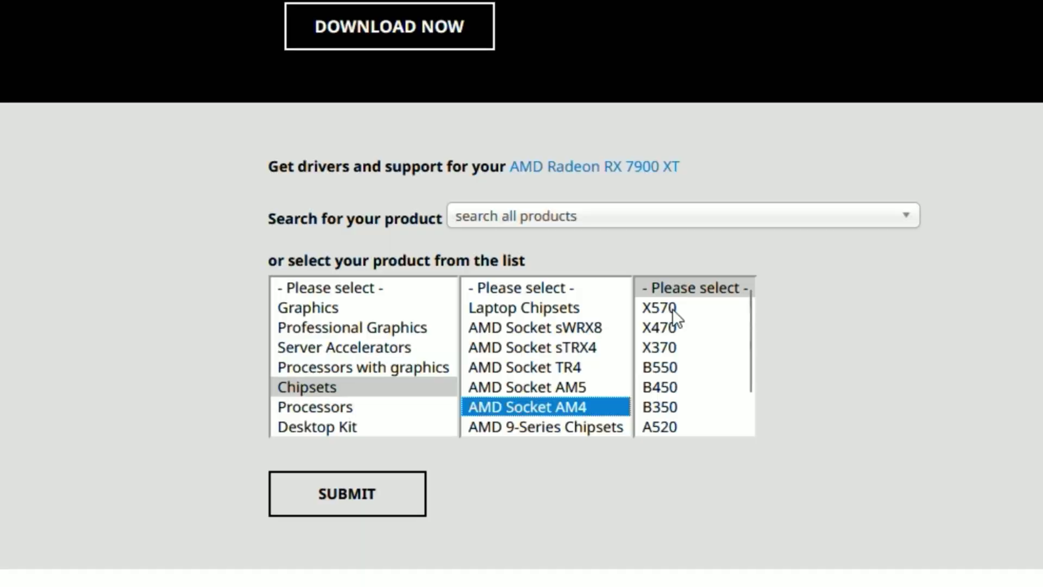
Select the X570 chipset under AMD Socket AM4 and submit the search
{"action": "left_click", "coordinate": [673, 309]}
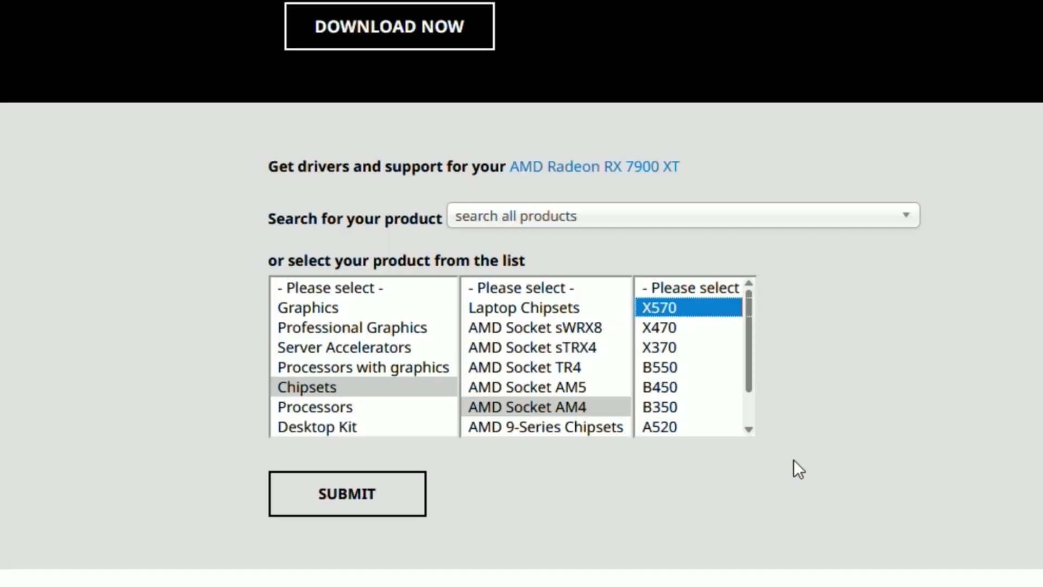
{"action": "left_click", "coordinate": [378, 502]}
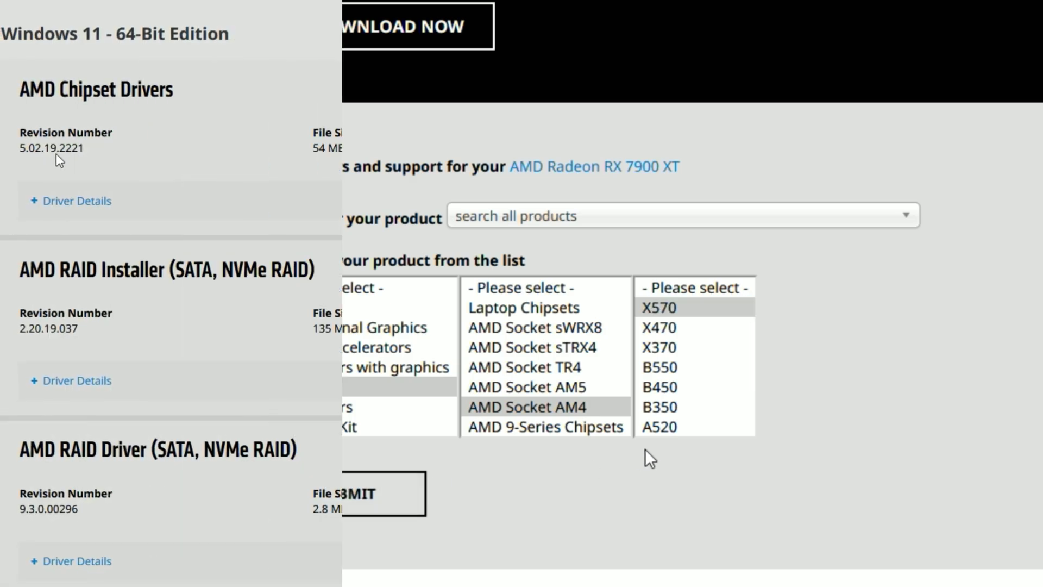